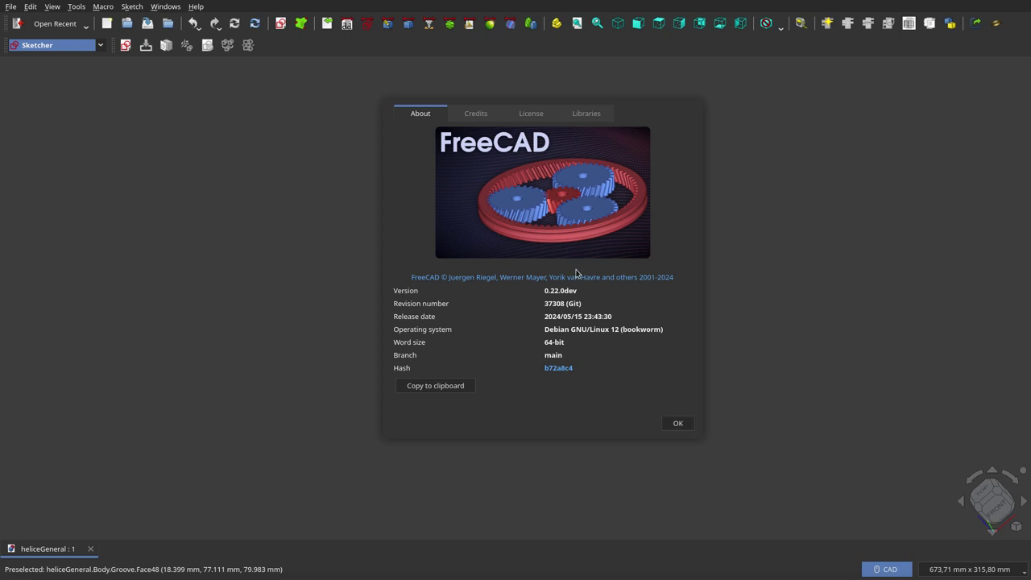
- Close the About window, then orbit and zoom out to fit the whole bell in view
left_click(679, 425)
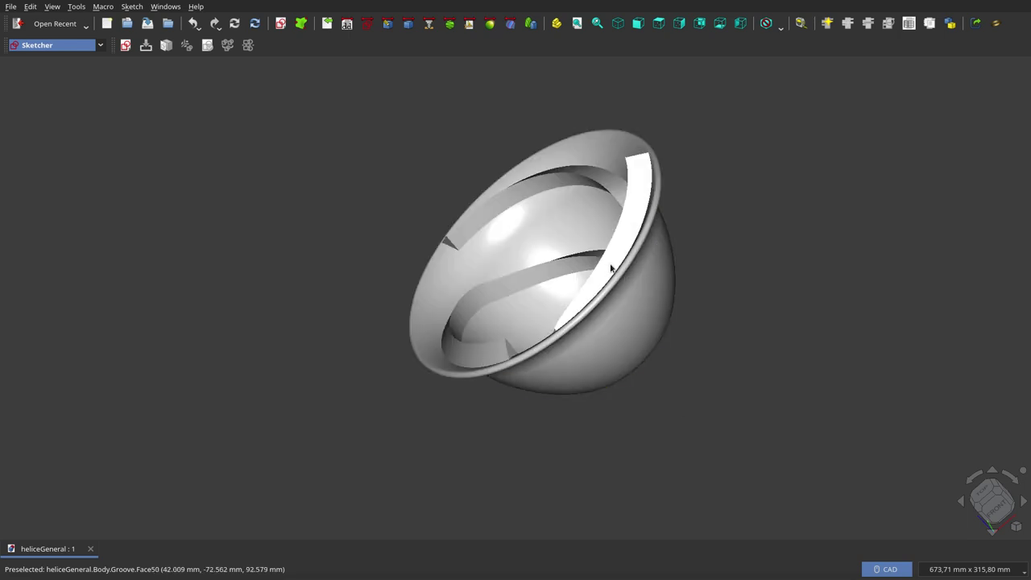
middle_click_drag(732, 205, 401, 223)
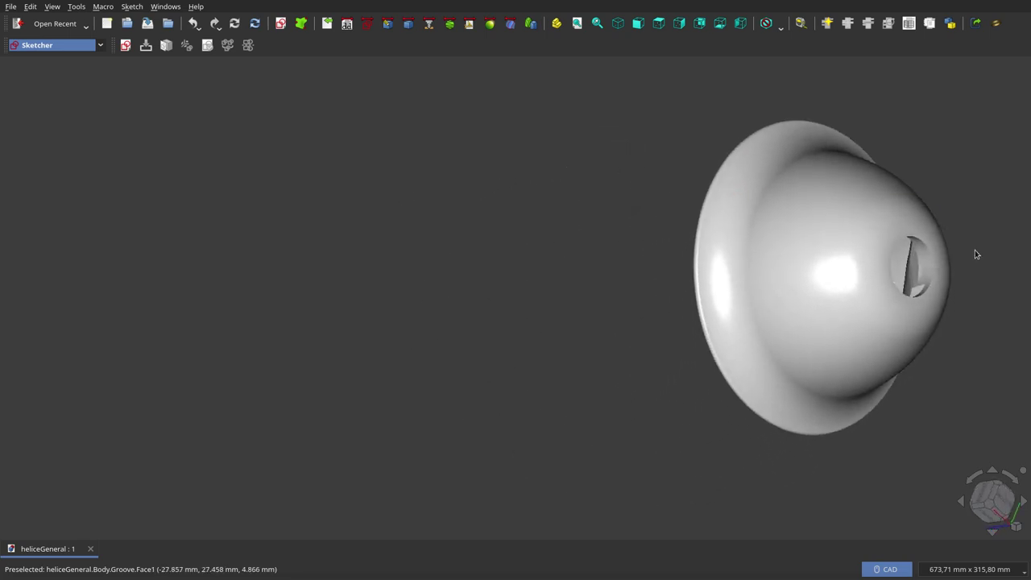
scroll(476, 295, "down", 1)
scroll(476, 295, "down", 1)
left_click(578, 25)
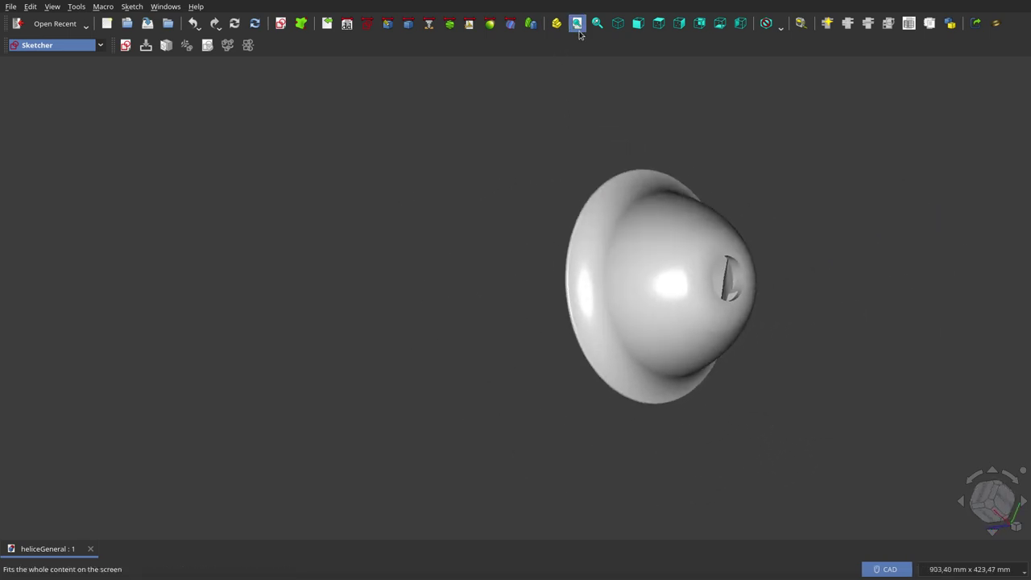
- Orbit the bell to look down on the dome and into its spiral interior
mouse_move(652, 260)
middle_mouse_down()
mouse_move(520, 183)
mouse_move(507, 220)
mouse_move(539, 299)
mouse_move(685, 320)
mouse_move(716, 297)
mouse_move(731, 247)
middle_mouse_up()
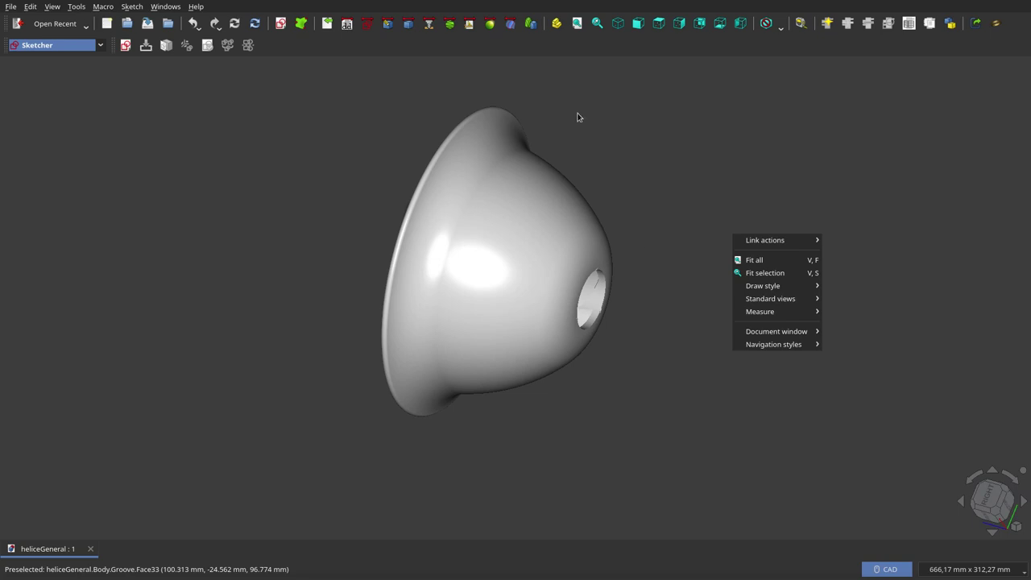
mouse_move(505, 253)
middle_mouse_down()
mouse_move(780, 305)
mouse_move(801, 352)
middle_mouse_up()
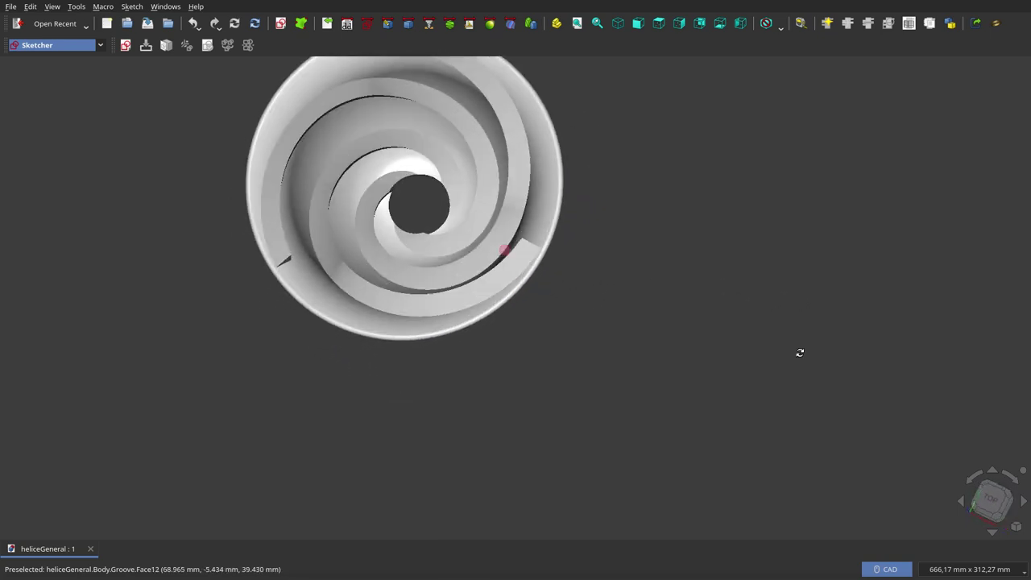
scroll(790, 357, "down", 3)
scroll(643, 256, "up", 2)
mouse_move(642, 255)
middle_mouse_down()
mouse_move(589, 254)
mouse_move(608, 183)
mouse_move(583, 237)
mouse_move(537, 288)
mouse_move(472, 315)
mouse_move(494, 317)
middle_mouse_up()
- Snap to the top view, then orbit to a tilted side view and back into the spiral
key("2")
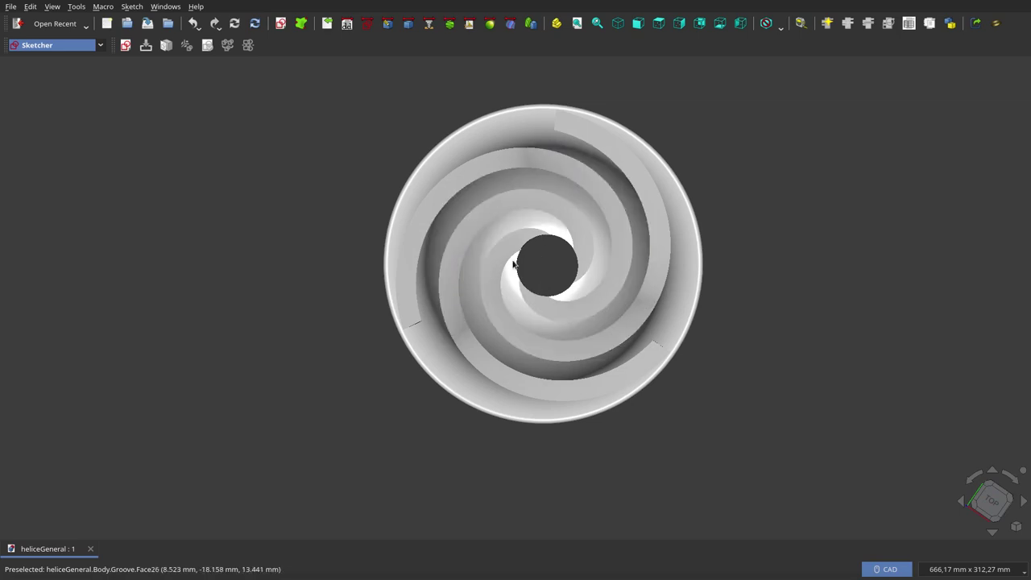
mouse_move(457, 276)
middle_mouse_down()
mouse_move(488, 188)
mouse_move(601, 275)
mouse_move(587, 338)
mouse_move(618, 420)
middle_mouse_up()
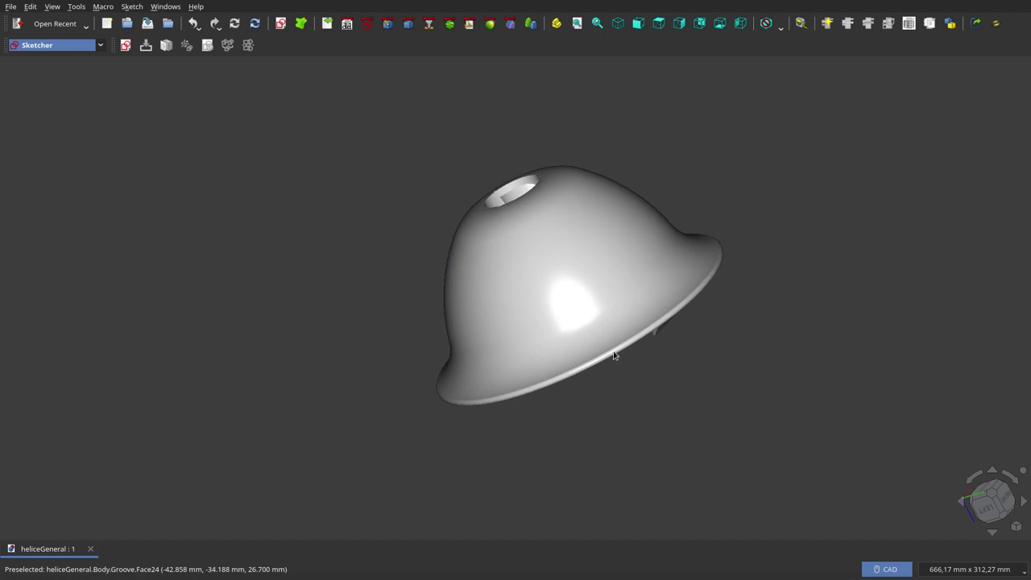
mouse_move(554, 204)
middle_mouse_down()
mouse_move(569, 315)
mouse_move(497, 203)
mouse_move(414, 153)
mouse_move(333, 188)
middle_mouse_up()
- Zoom and orbit to a tilted front view of the bowl, then toward the spiral's top view
scroll(353, 258, "down", 1)
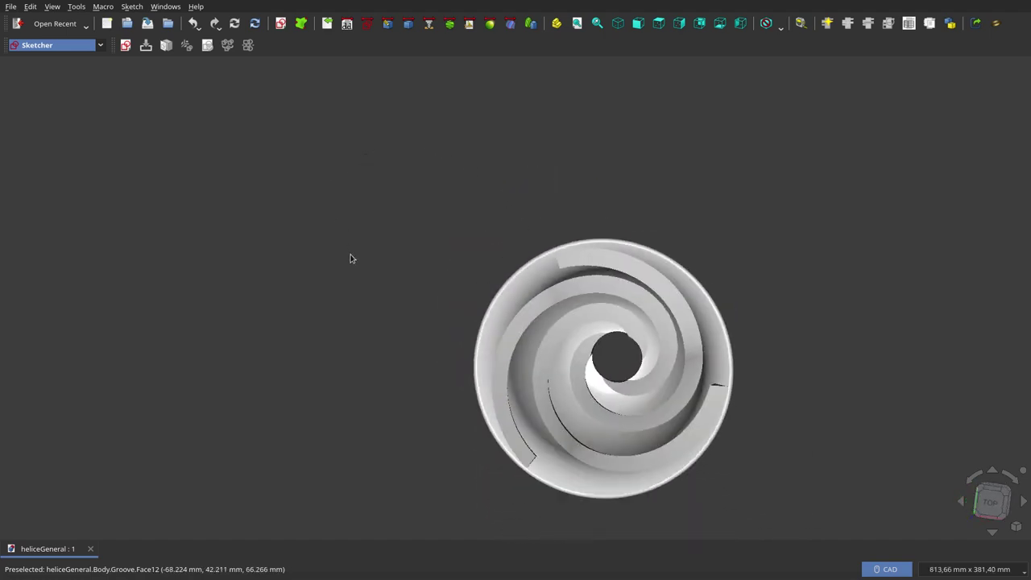
scroll(484, 306, "down", 2)
scroll(543, 329, "up", 5)
scroll(534, 266, "down", 1)
mouse_move(534, 266)
middle_mouse_down()
mouse_move(543, 231)
mouse_move(594, 207)
mouse_move(608, 212)
mouse_move(617, 228)
mouse_move(572, 254)
middle_mouse_up()
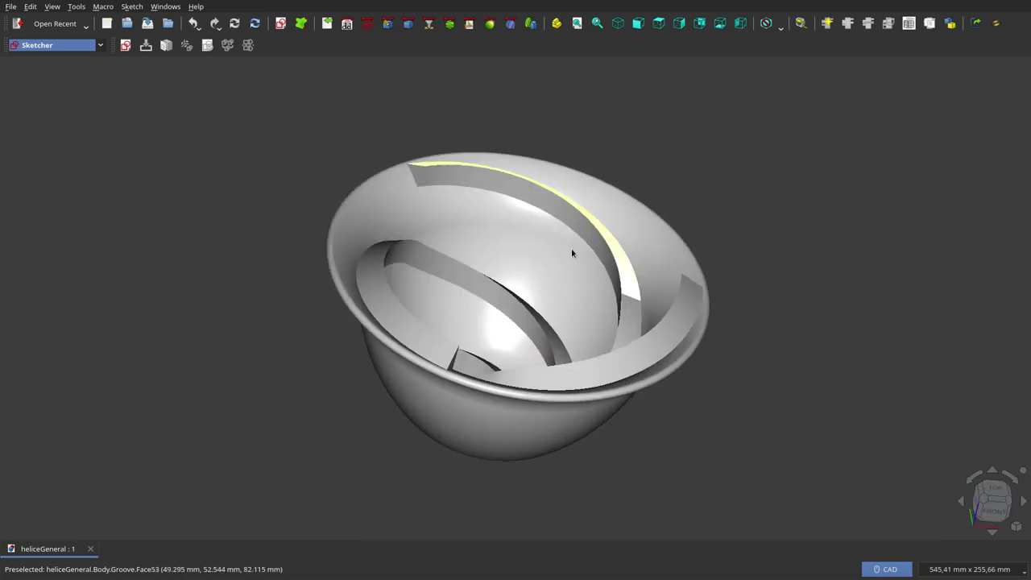
mouse_move(501, 223)
middle_mouse_down()
mouse_move(491, 348)
mouse_move(426, 338)
mouse_move(357, 267)
mouse_move(376, 215)
mouse_move(496, 199)
mouse_move(649, 410)
middle_mouse_up()
- Orbit the semi-transparent bell from its interior to a front view of the bowl, then to its rim
mouse_move(629, 131)
middle_mouse_down()
mouse_move(617, 166)
mouse_move(656, 193)
mouse_move(617, 185)
middle_mouse_up()
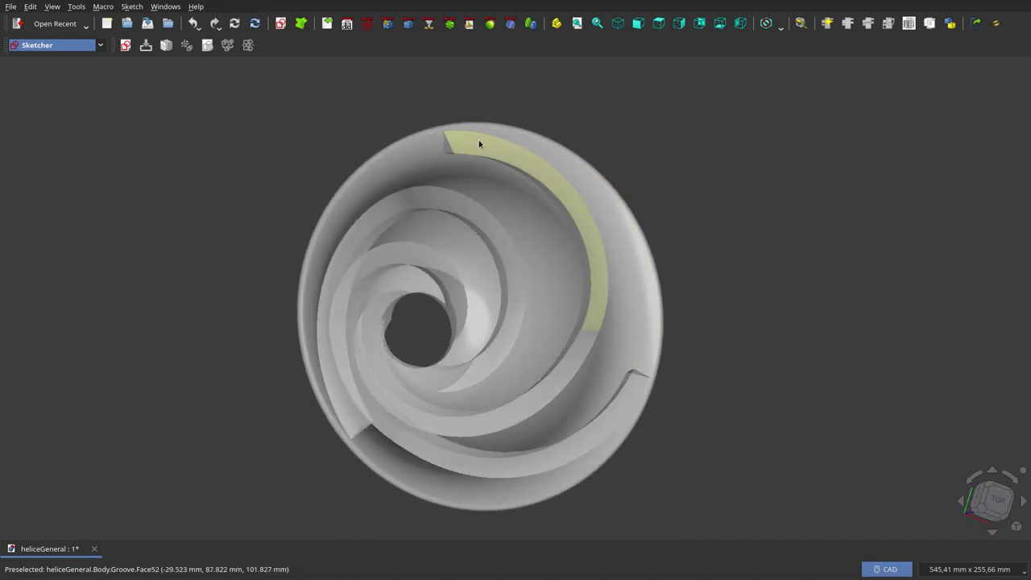
middle_click_drag(435, 403, 403, 302)
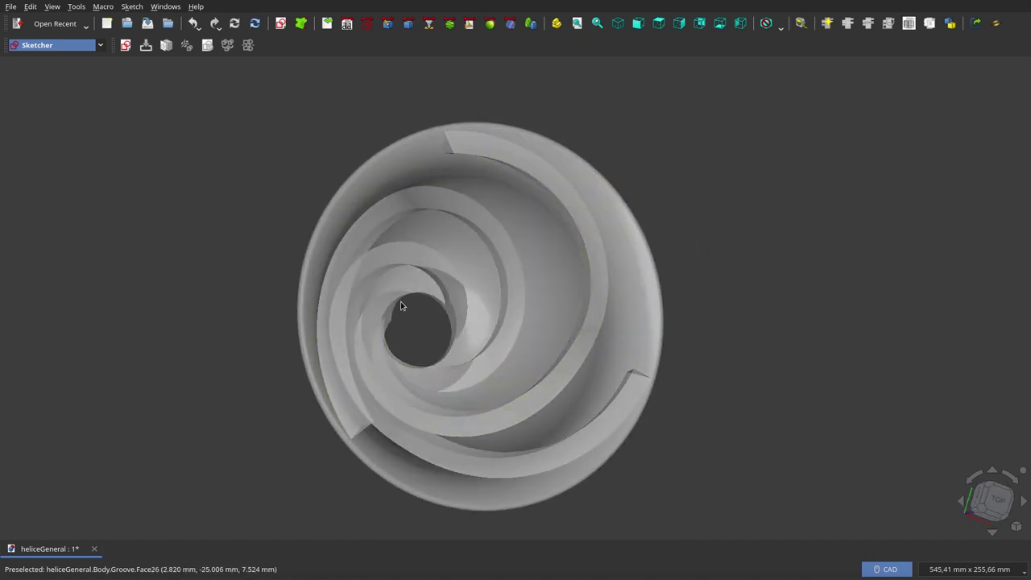
mouse_move(479, 277)
middle_mouse_down()
mouse_move(524, 323)
mouse_move(430, 312)
mouse_move(400, 233)
mouse_move(414, 193)
mouse_move(465, 172)
mouse_move(499, 183)
mouse_move(648, 293)
middle_mouse_up()
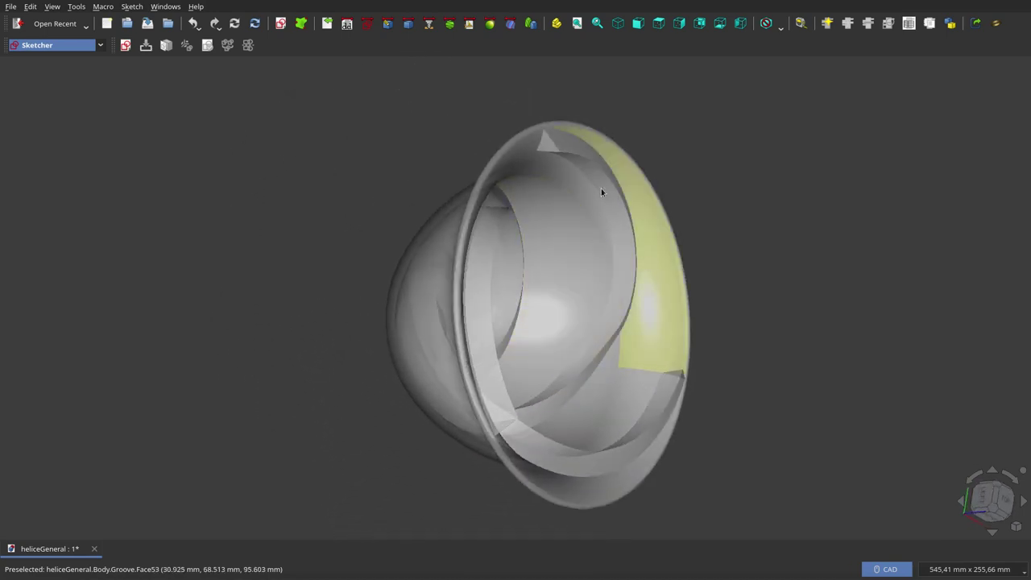
mouse_move(555, 172)
middle_mouse_down()
mouse_move(552, 97)
mouse_move(481, 84)
mouse_move(403, 126)
mouse_move(394, 185)
mouse_move(407, 208)
mouse_move(290, 166)
mouse_move(456, 265)
mouse_move(527, 288)
mouse_move(610, 302)
mouse_move(654, 293)
mouse_move(726, 223)
mouse_move(785, 225)
mouse_move(779, 248)
middle_mouse_up()
- Zoom in on the dome, open the 3D view's context menu and dismiss it unchanged
scroll(392, 94, "up", 3)
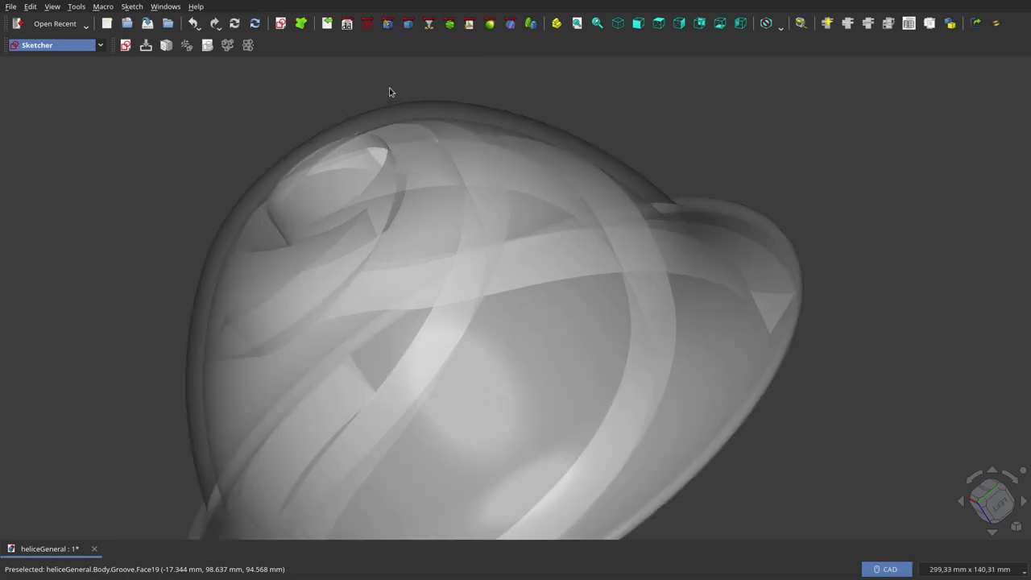
scroll(478, 240, "up", 3)
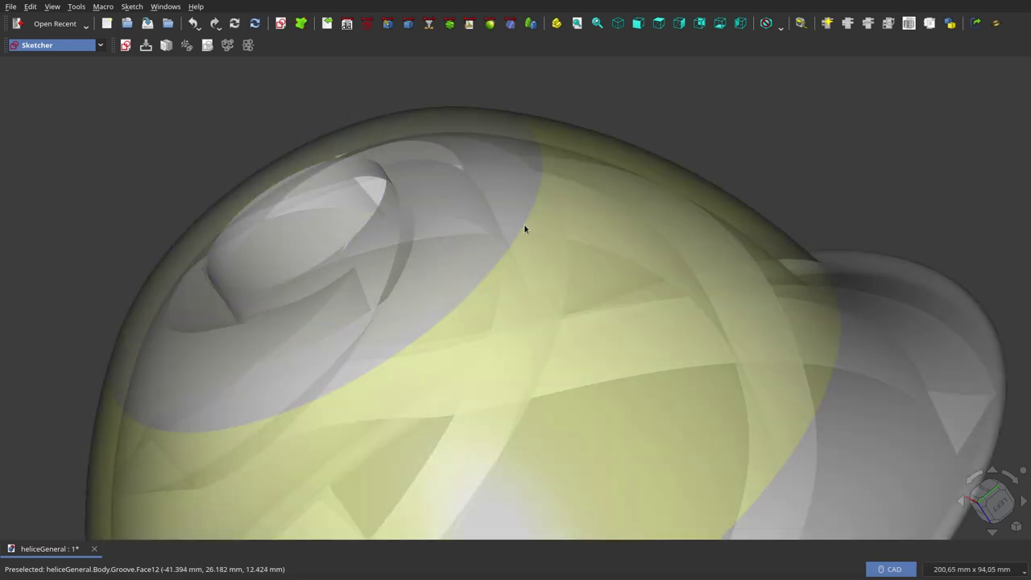
right_click(525, 215)
left_click(428, 124)
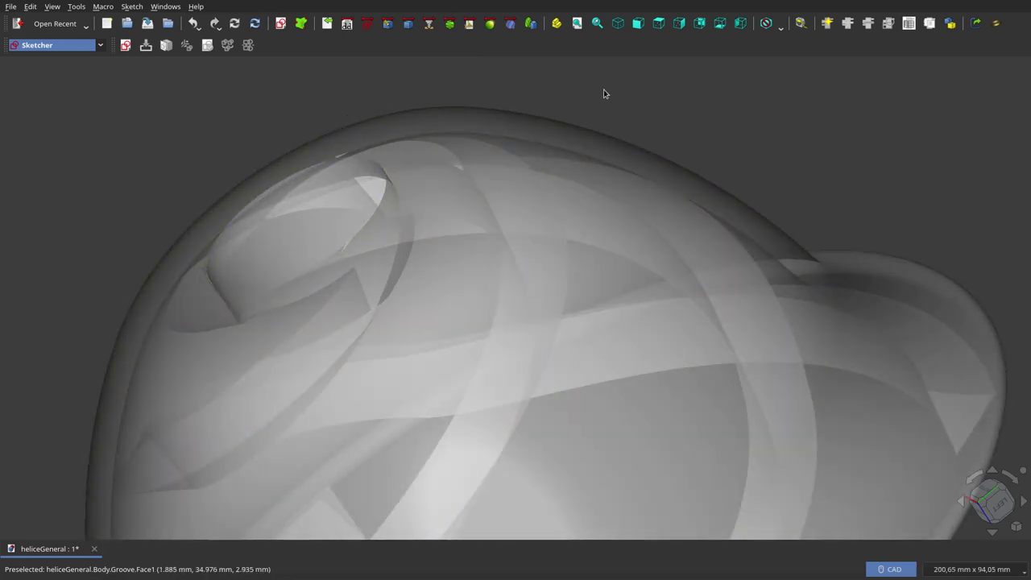
scroll(601, 104, "down", 3)
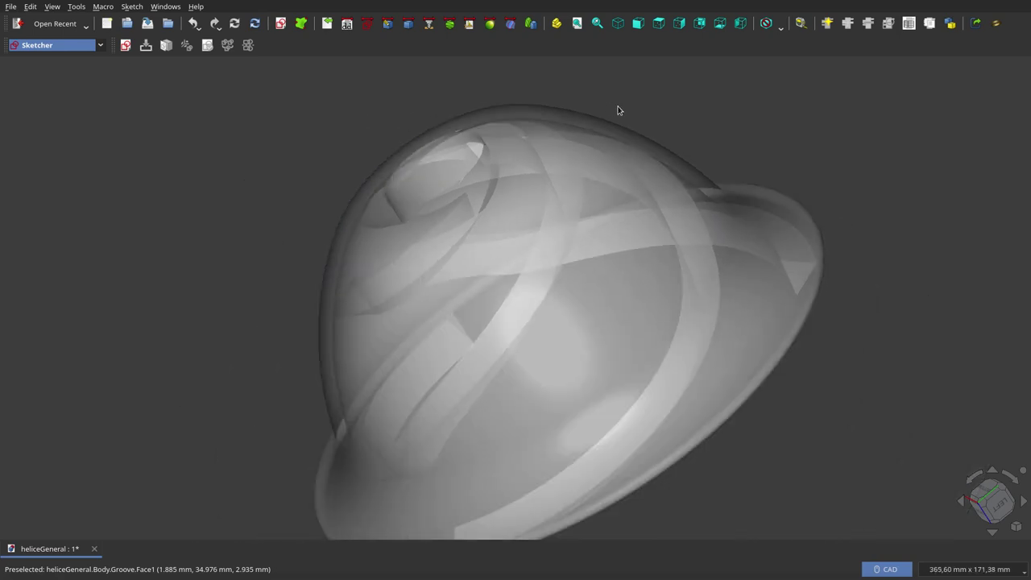
- Orbit and zoom until the open side faces the viewer, showing the spiral vanes inside
mouse_move(618, 110)
middle_mouse_down()
mouse_move(602, 159)
mouse_move(536, 166)
mouse_move(387, 150)
mouse_move(361, 175)
mouse_move(327, 178)
middle_mouse_up()
scroll(385, 256, "down", 4)
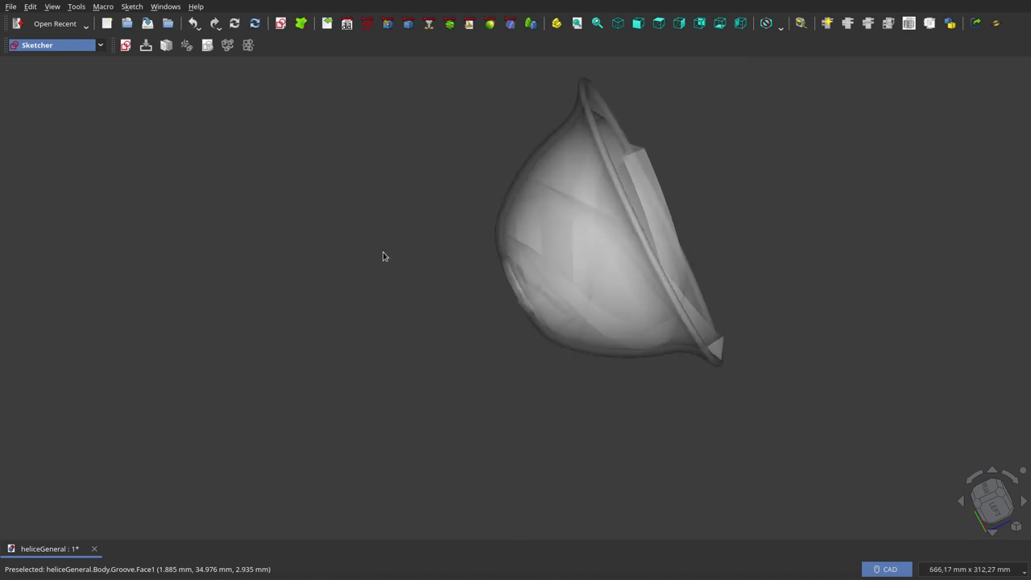
scroll(610, 139, "up", 3)
mouse_move(615, 138)
middle_mouse_down()
mouse_move(488, 169)
mouse_move(488, 186)
middle_mouse_up()
scroll(358, 226, "down", 3)
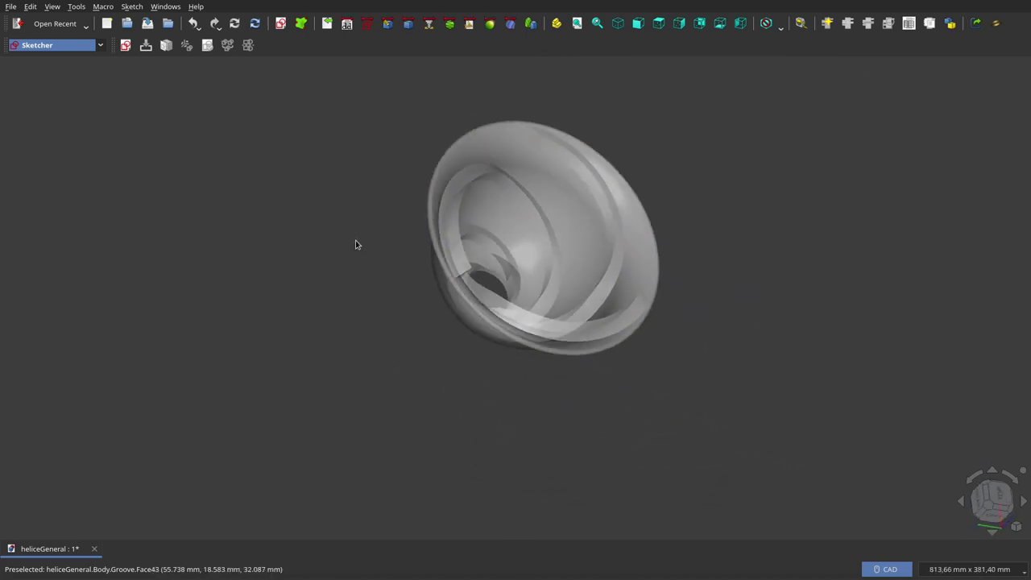
scroll(615, 144, "up", 2)
mouse_move(540, 251)
middle_mouse_down()
mouse_move(476, 172)
mouse_move(432, 195)
mouse_move(446, 274)
mouse_move(579, 289)
mouse_move(567, 226)
mouse_move(399, 138)
mouse_move(361, 166)
mouse_move(357, 212)
mouse_move(453, 318)
middle_mouse_up()
scroll(639, 218, "down", 1)
scroll(639, 218, "down", 2)
scroll(583, 295, "up", 1)
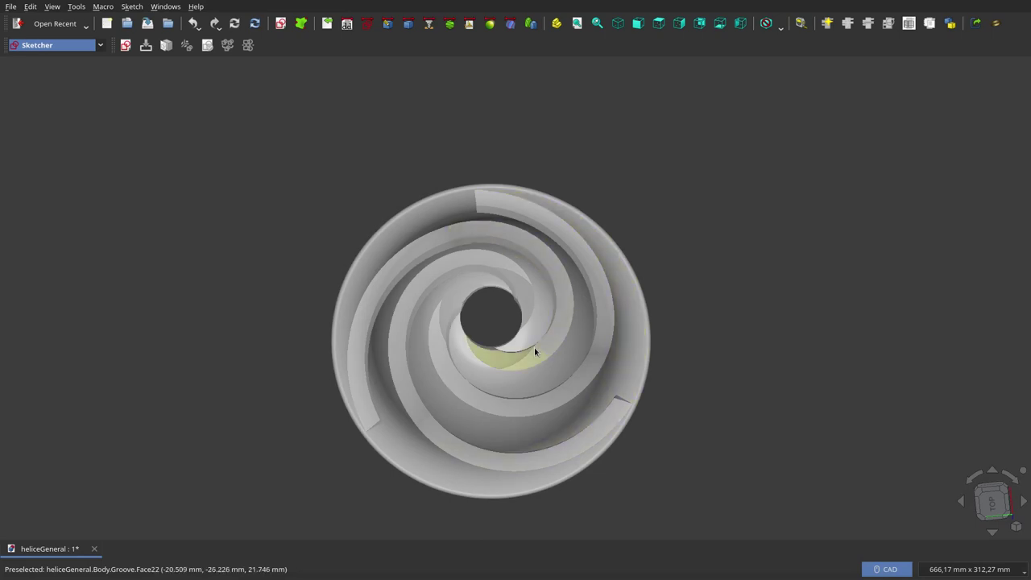
- Tilt the part to a side view of the bowl, zoom in and out, then re-orbit to a tilted angle
mouse_move(508, 353)
middle_mouse_down()
mouse_move(491, 230)
mouse_move(537, 207)
mouse_move(589, 220)
mouse_move(615, 253)
mouse_move(594, 198)
mouse_move(552, 176)
mouse_move(597, 198)
mouse_move(603, 242)
mouse_move(525, 327)
mouse_move(414, 279)
mouse_move(424, 145)
mouse_move(438, 105)
mouse_move(494, 149)
mouse_move(510, 233)
mouse_move(511, 329)
mouse_move(604, 349)
mouse_move(741, 357)
mouse_move(619, 329)
mouse_move(516, 338)
mouse_move(410, 233)
mouse_move(408, 161)
mouse_move(422, 119)
mouse_move(433, 120)
mouse_move(490, 186)
mouse_move(502, 347)
mouse_move(547, 290)
mouse_move(672, 354)
mouse_move(495, 346)
mouse_move(394, 320)
mouse_move(336, 281)
mouse_move(328, 237)
mouse_move(362, 182)
mouse_move(403, 210)
mouse_move(513, 337)
mouse_move(640, 360)
mouse_move(690, 279)
mouse_move(702, 277)
mouse_move(677, 354)
mouse_move(520, 324)
mouse_move(479, 298)
mouse_move(730, 288)
middle_mouse_up()
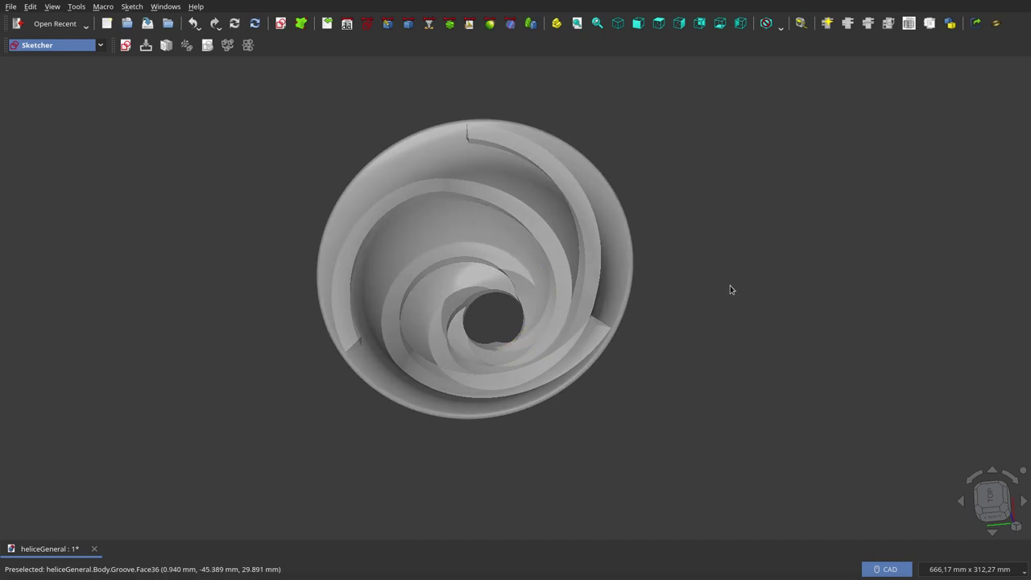
scroll(475, 278, "up", 2)
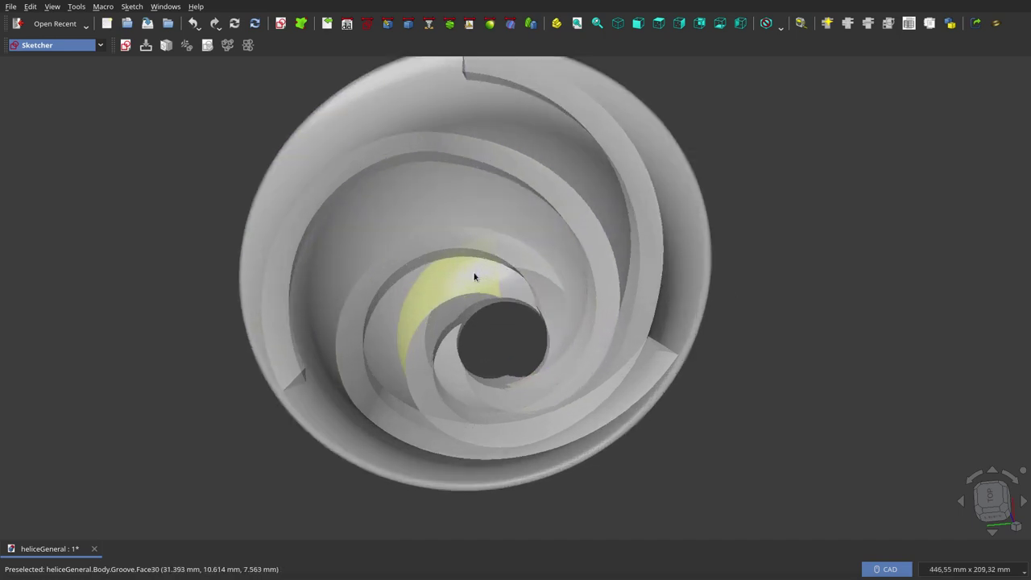
scroll(475, 277, "up", 1)
scroll(475, 277, "down", 2)
scroll(475, 277, "down", 2)
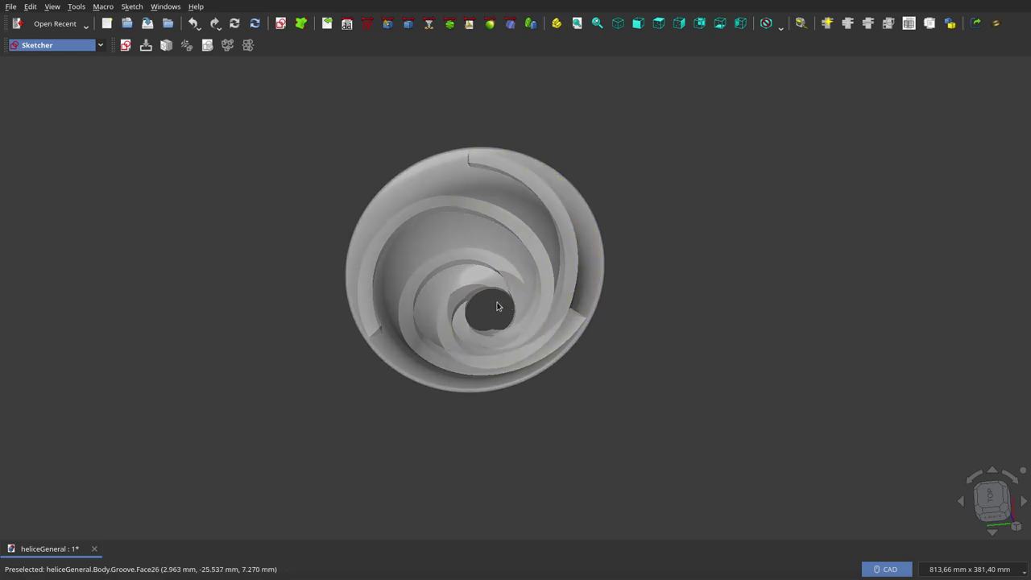
scroll(497, 306, "up", 2)
scroll(497, 306, "down", 2)
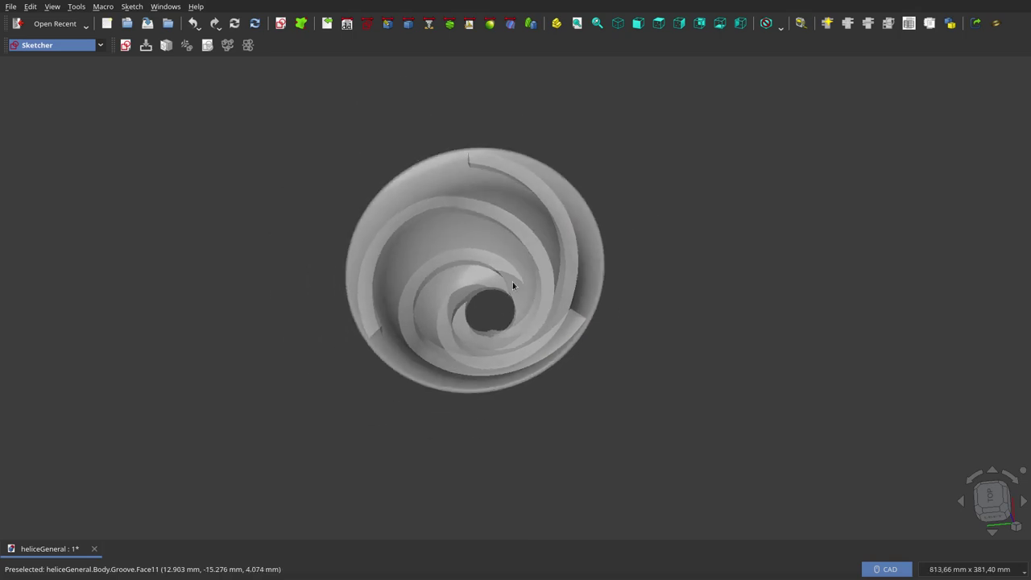
mouse_move(513, 285)
middle_mouse_down()
mouse_move(308, 251)
mouse_move(301, 108)
mouse_move(320, 104)
mouse_move(379, 169)
mouse_move(553, 311)
mouse_move(578, 355)
mouse_move(668, 302)
mouse_move(428, 295)
mouse_move(388, 248)
middle_mouse_up()
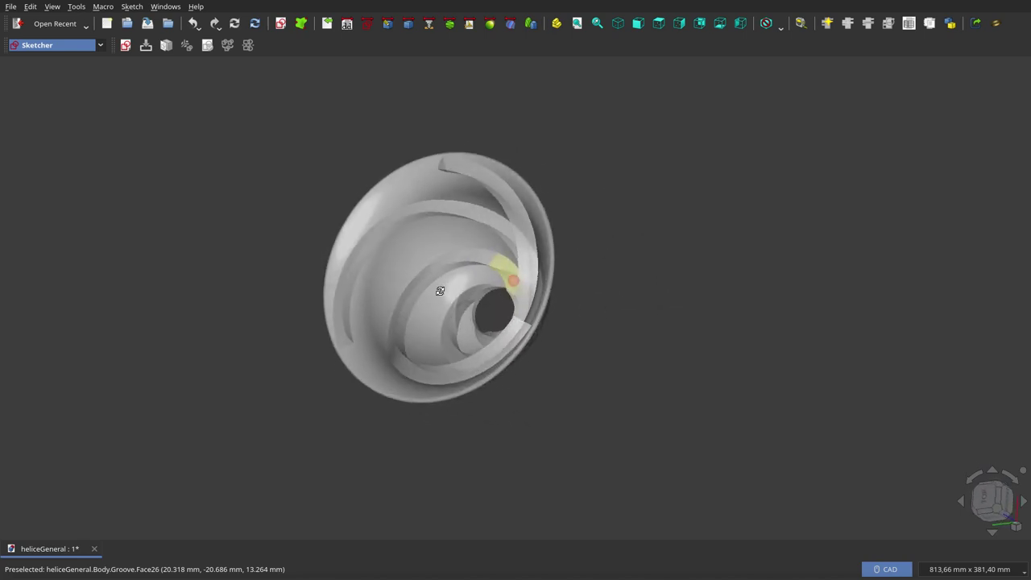
- Zoom in, tilt the bowl one way then the other, and orbit to see the dome and brim from outside
scroll(486, 311, "up", 3)
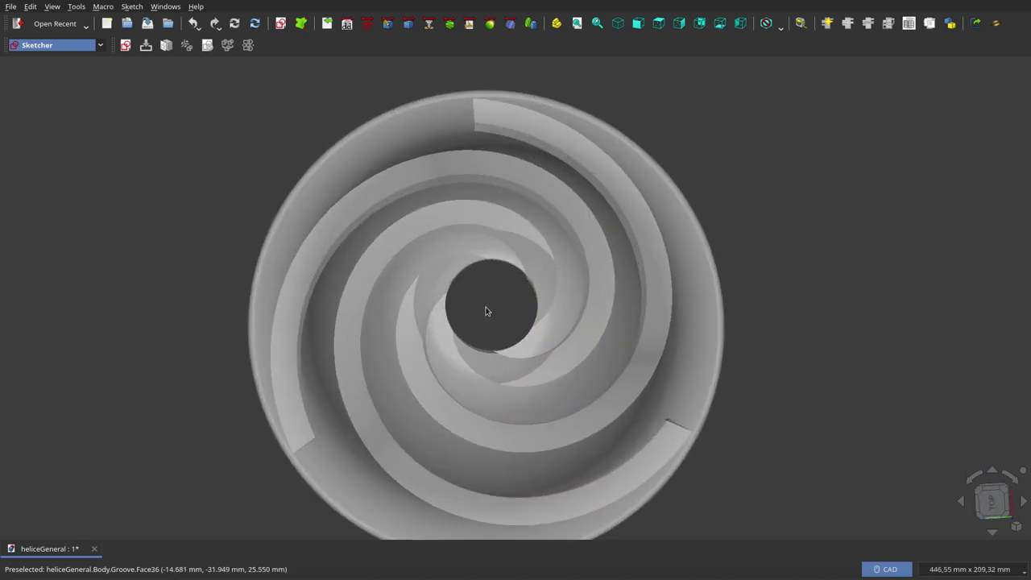
mouse_move(497, 315)
middle_mouse_down()
mouse_move(422, 224)
mouse_move(485, 182)
middle_mouse_up()
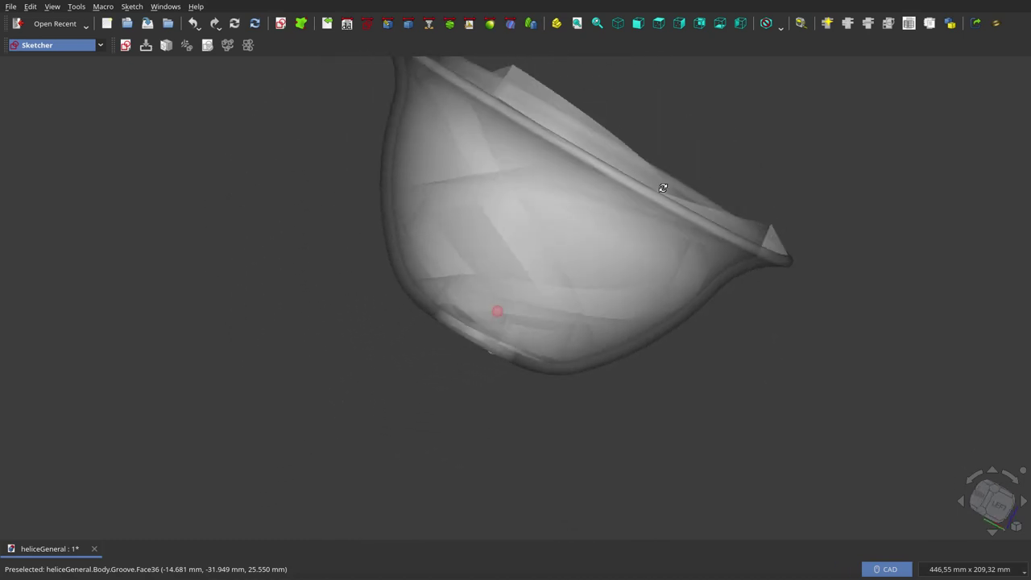
mouse_move(664, 189)
middle_mouse_down()
mouse_move(735, 225)
mouse_move(760, 292)
mouse_move(572, 337)
mouse_move(525, 336)
mouse_move(453, 293)
mouse_move(421, 256)
mouse_move(417, 202)
mouse_move(428, 161)
mouse_move(435, 258)
mouse_move(460, 298)
mouse_move(580, 320)
mouse_move(623, 321)
mouse_move(642, 306)
mouse_move(518, 298)
mouse_move(465, 245)
mouse_move(469, 287)
middle_mouse_up()
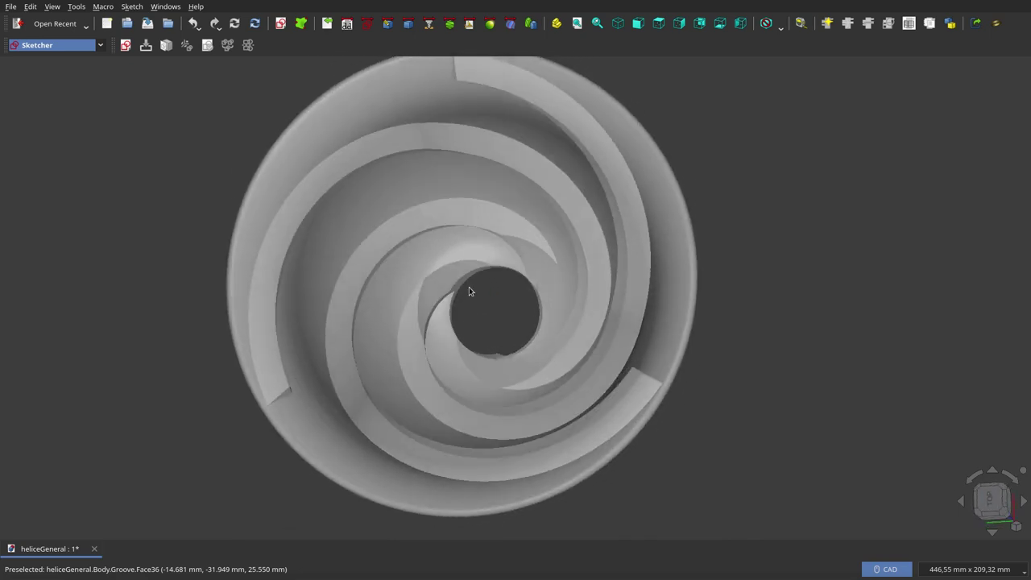
scroll(468, 300, "down", 3)
middle_click_drag(471, 175, 452, 283)
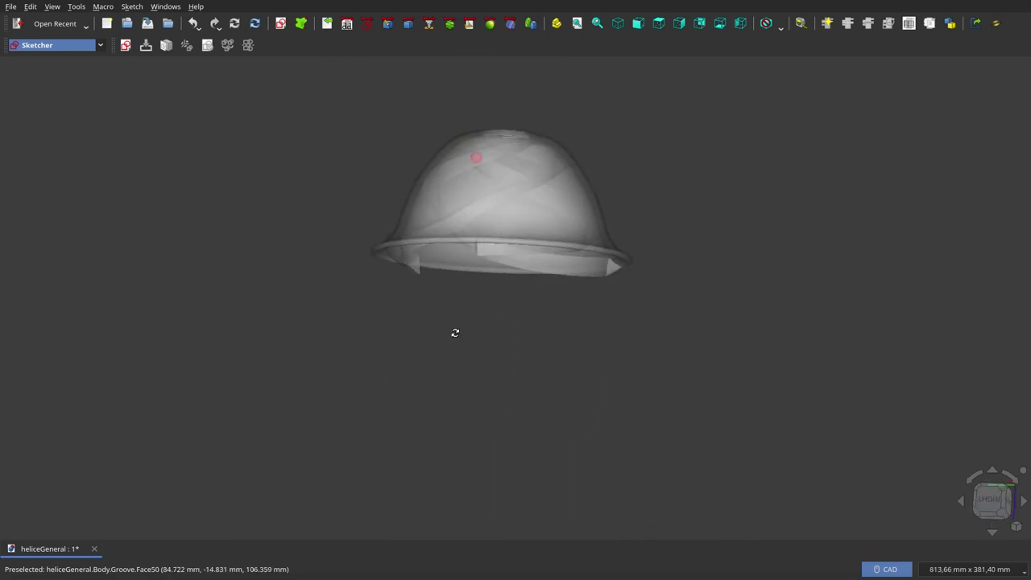
scroll(468, 190, "up", 2)
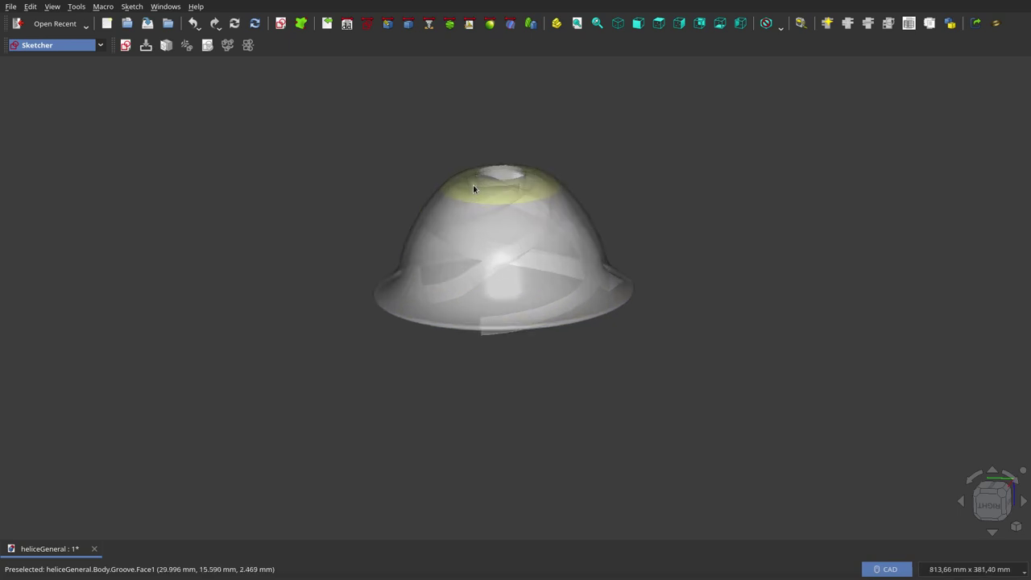
scroll(477, 187, "up", 3)
- Orbit the opaque dome to view it from above, zoom out, and tilt it to another side
middle_click_drag(806, 226, 755, 239)
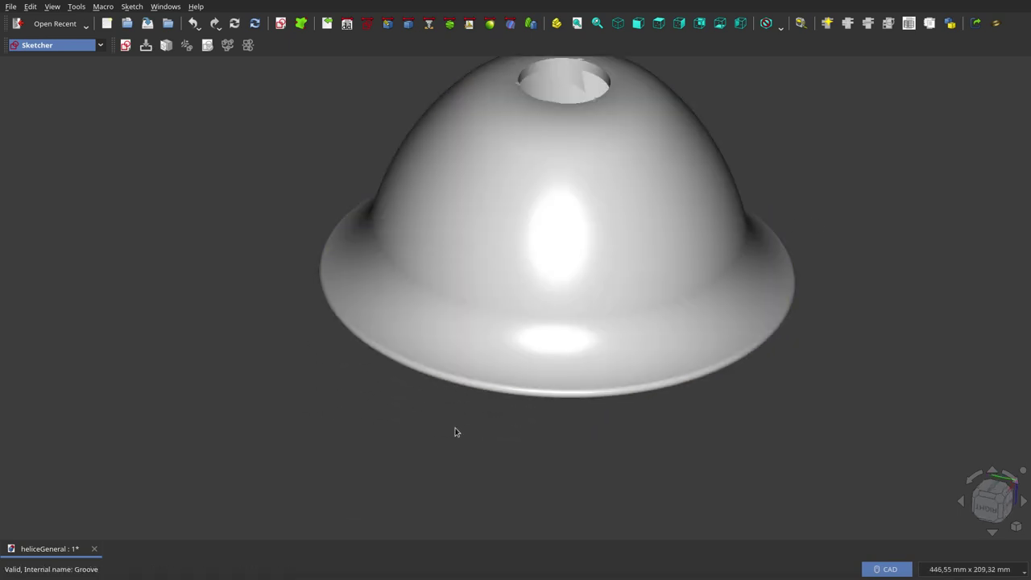
scroll(454, 432, "down", 2)
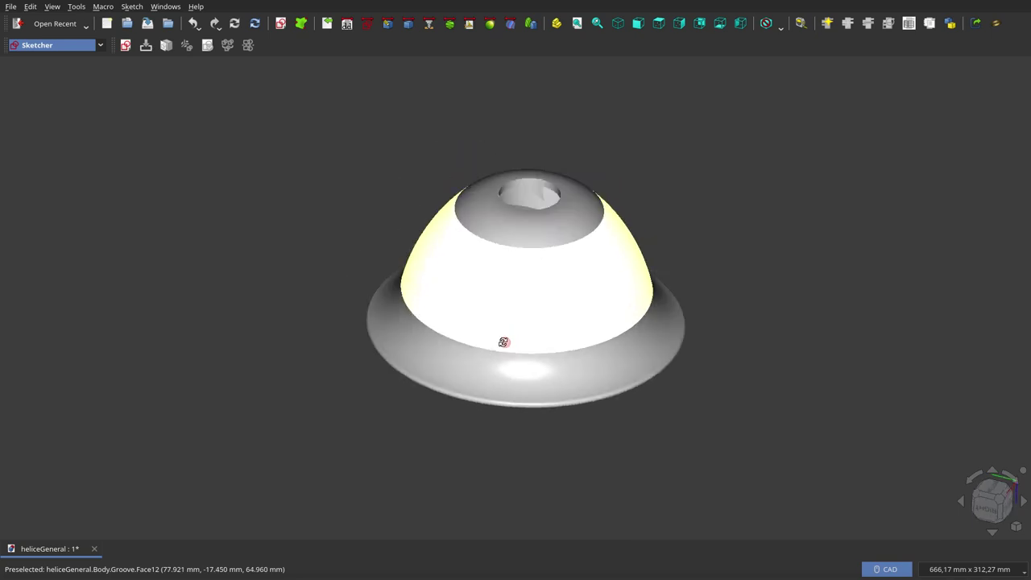
mouse_move(539, 261)
middle_mouse_down()
mouse_move(548, 207)
mouse_move(557, 231)
mouse_move(505, 398)
mouse_move(490, 380)
mouse_move(495, 277)
mouse_move(350, 251)
mouse_move(315, 279)
mouse_move(306, 315)
mouse_move(345, 389)
mouse_move(424, 449)
mouse_move(613, 460)
mouse_move(690, 393)
middle_mouse_up()
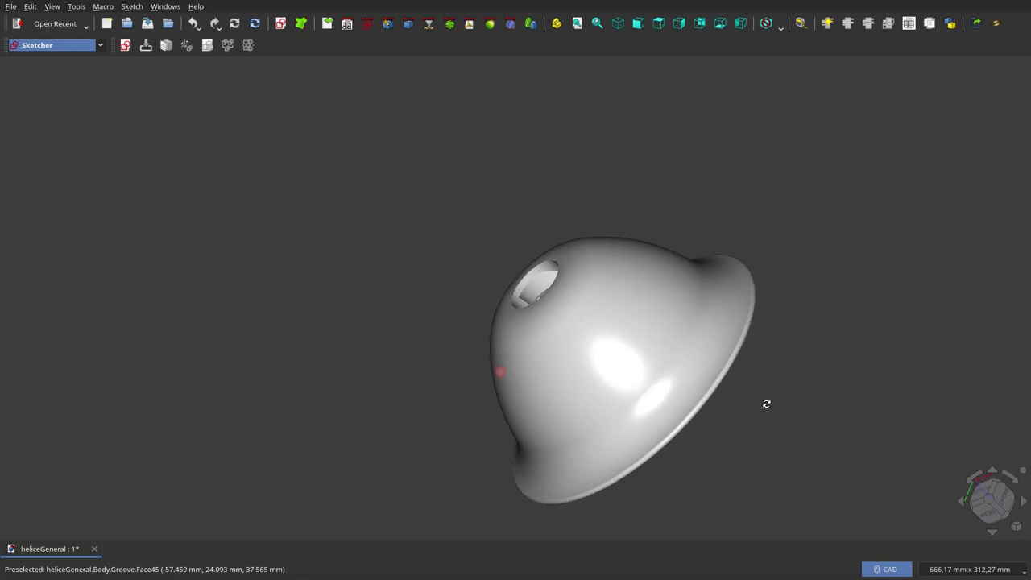